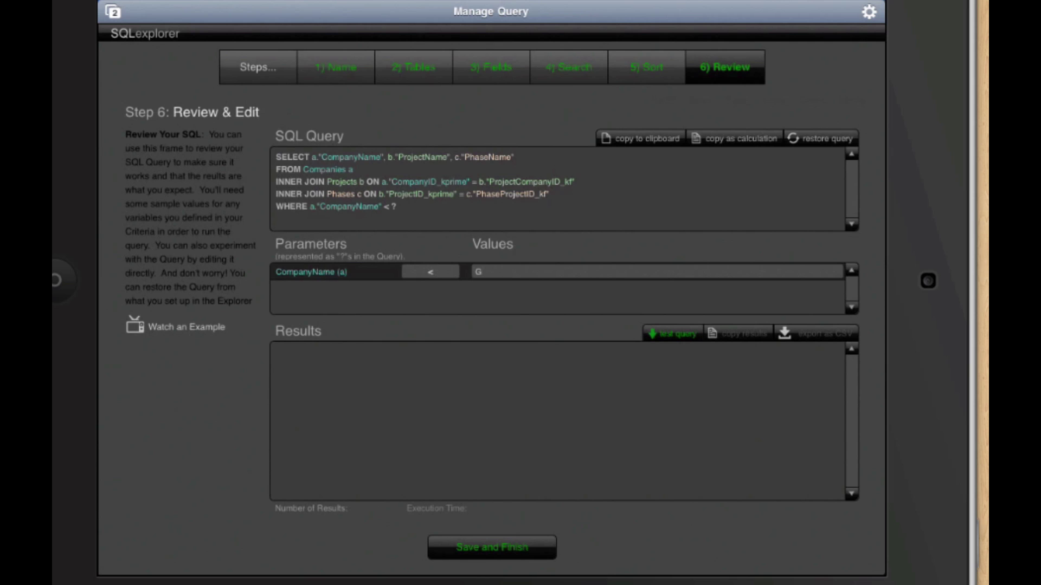
Run the inner-join test query listing 28 rows, then return to the Tables step.
left_click(673, 334)
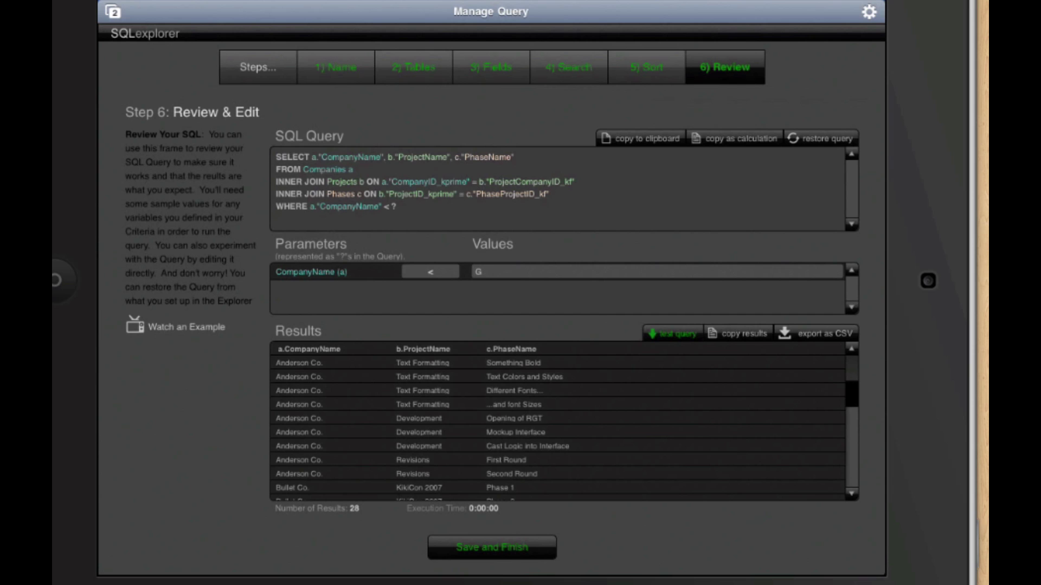
left_click(413, 67)
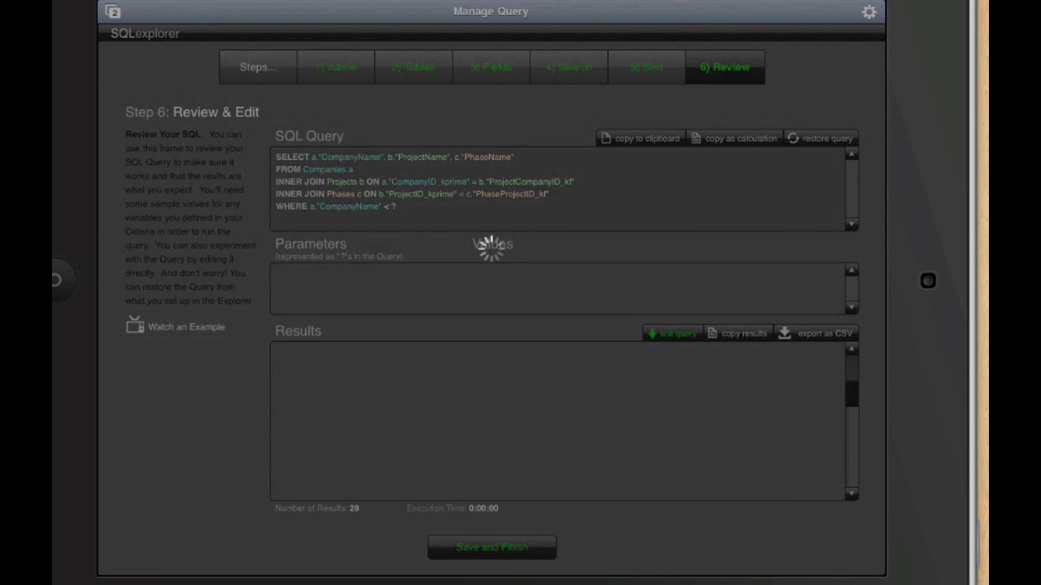
Change the Companies–Projects join from inner join to Left Join.
left_click(779, 171)
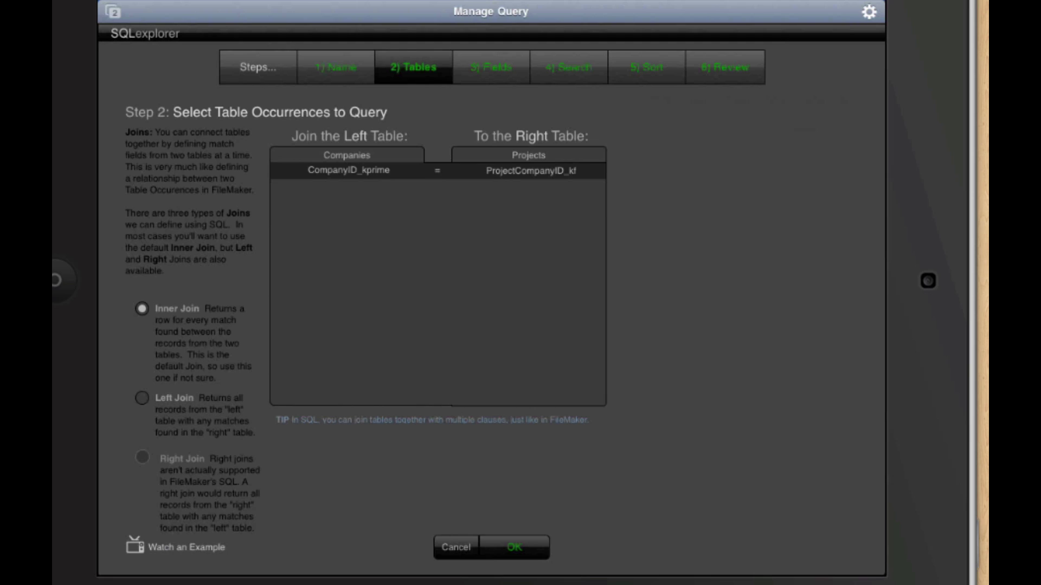
left_click(141, 398)
left_click(514, 548)
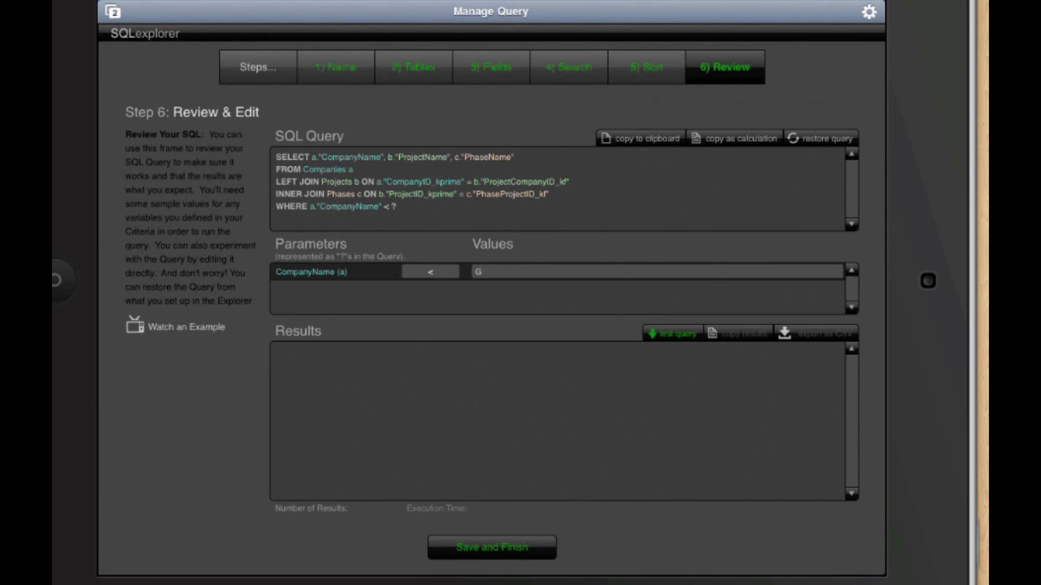
Run the modified LEFT JOIN Projects query from the Review step.
left_click(672, 333)
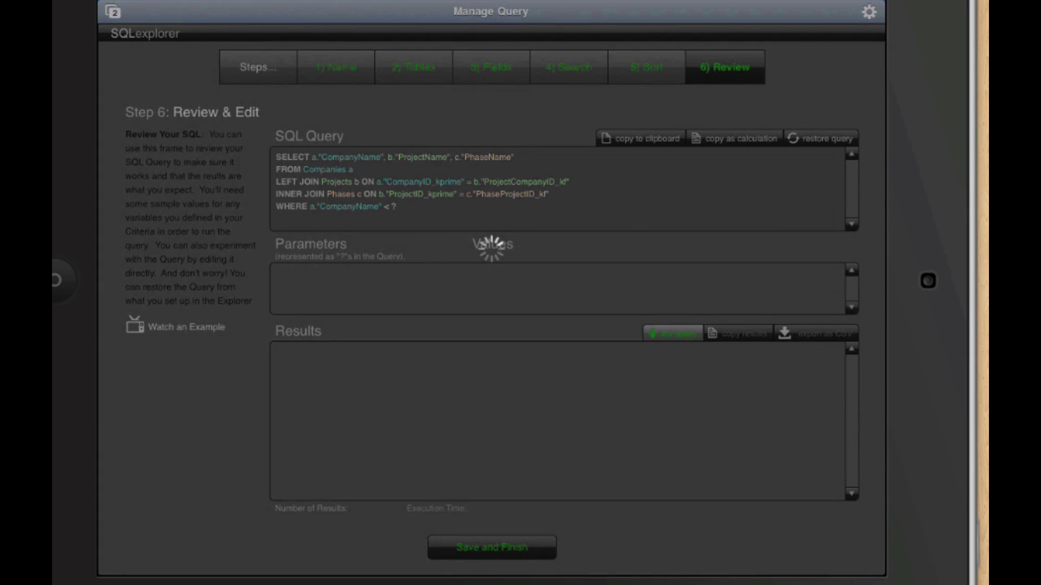